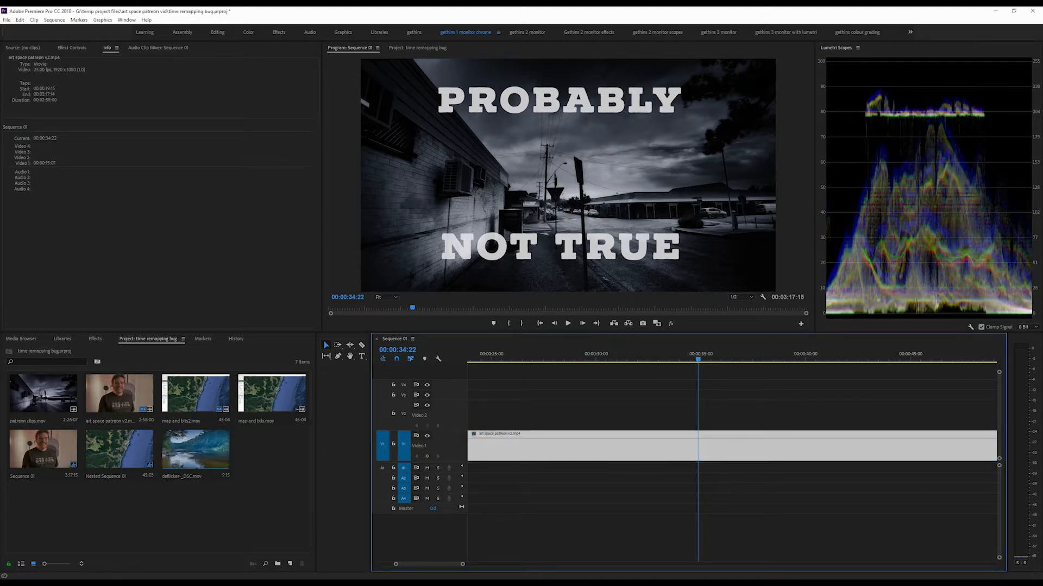
Place deflicker_DSC.mov on Video 2 starting at 00:00:30:03 and try to extend its end beyond the available footage.
left_click_drag(197, 450, 599, 416)
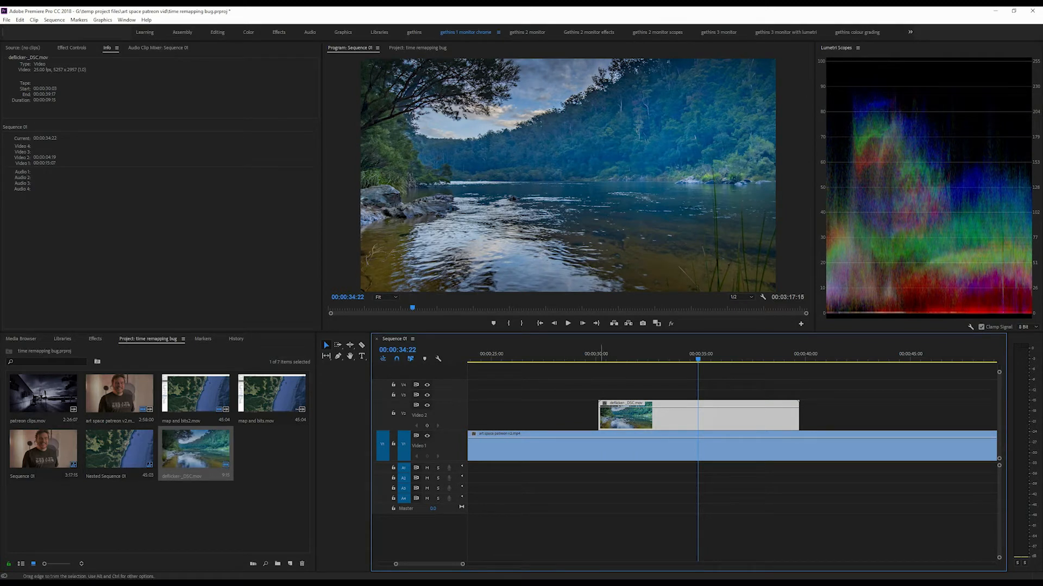
left_click_drag(619, 356, 773, 355)
left_click_drag(798, 417, 885, 417)
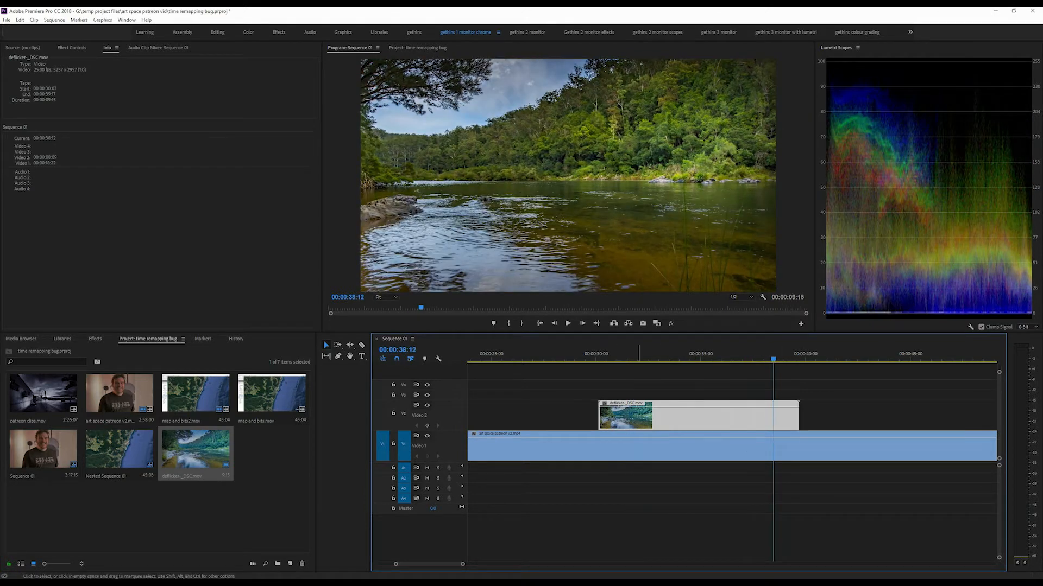
Nest the deflicker_DSC.mov clip on Video 2, keeping the suggested sequence name.
double_click(688, 418)
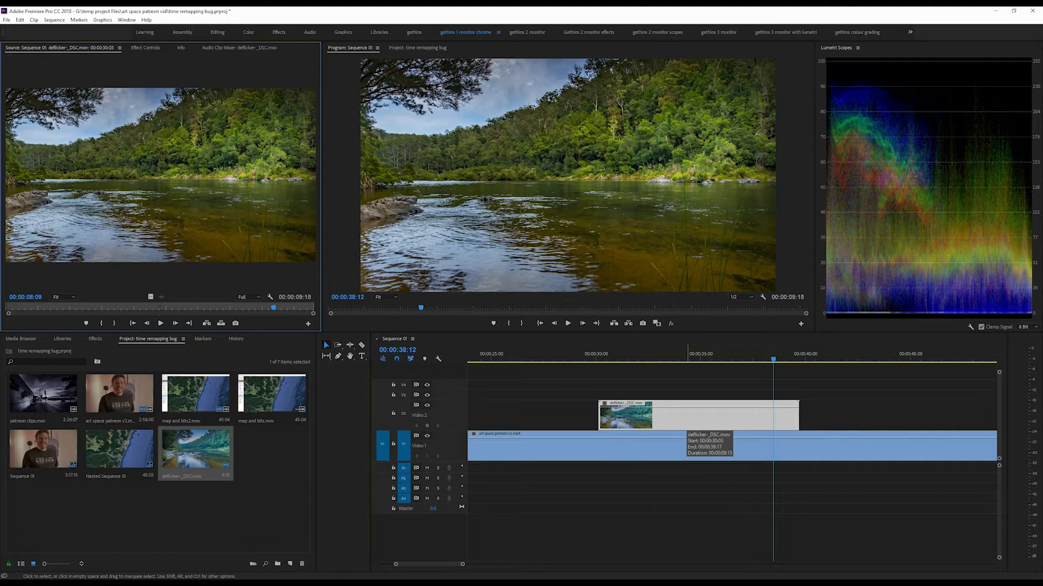
left_click(635, 418)
key("ctrl+shift+n")
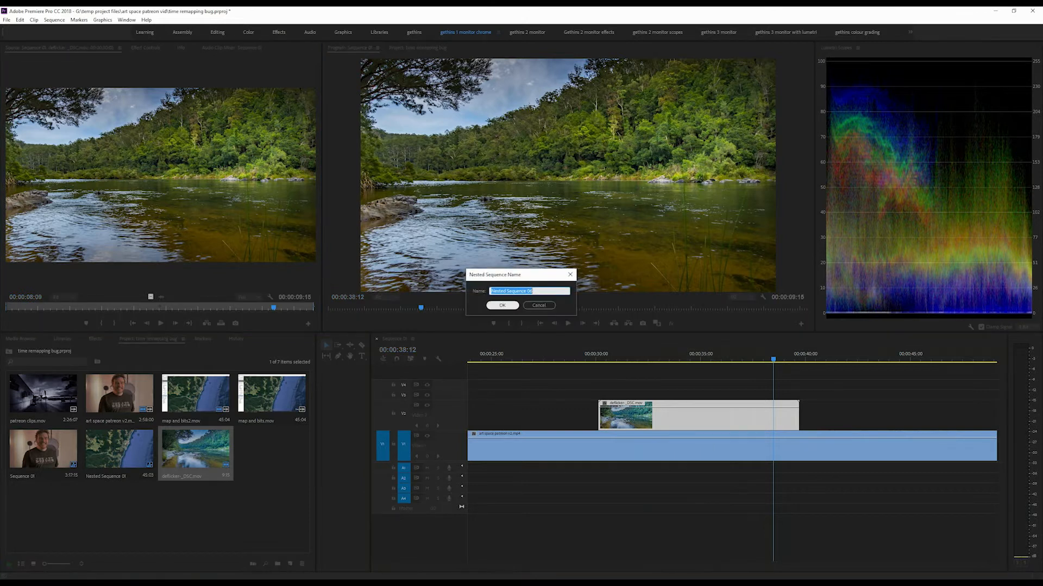
left_click(500, 305)
left_click(728, 418)
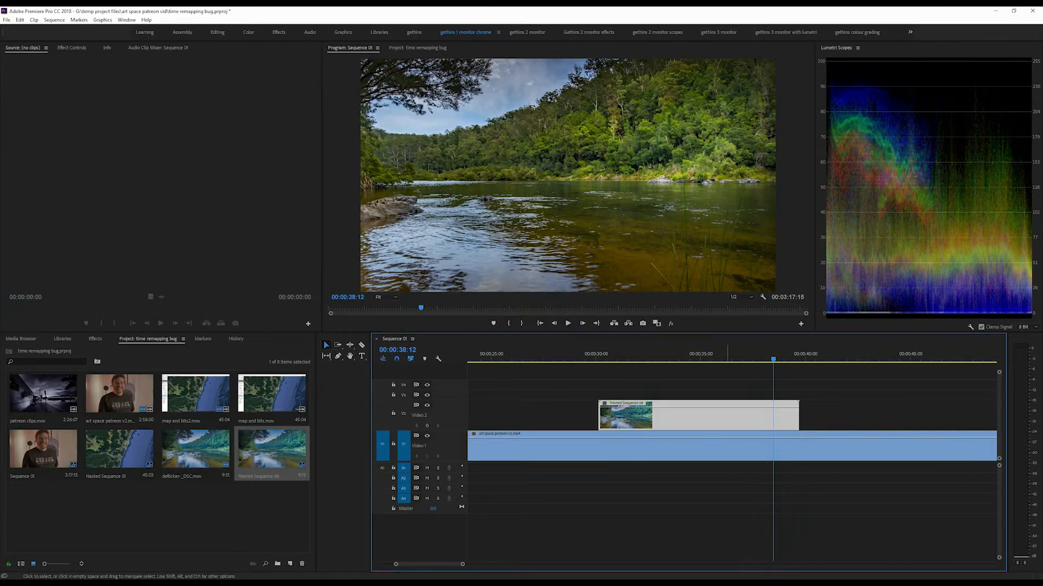
Open the new nested sequence and place Nested Sequence 01 on the track above the deflicker clip, starting at about 5.5 seconds.
double_click(272, 450)
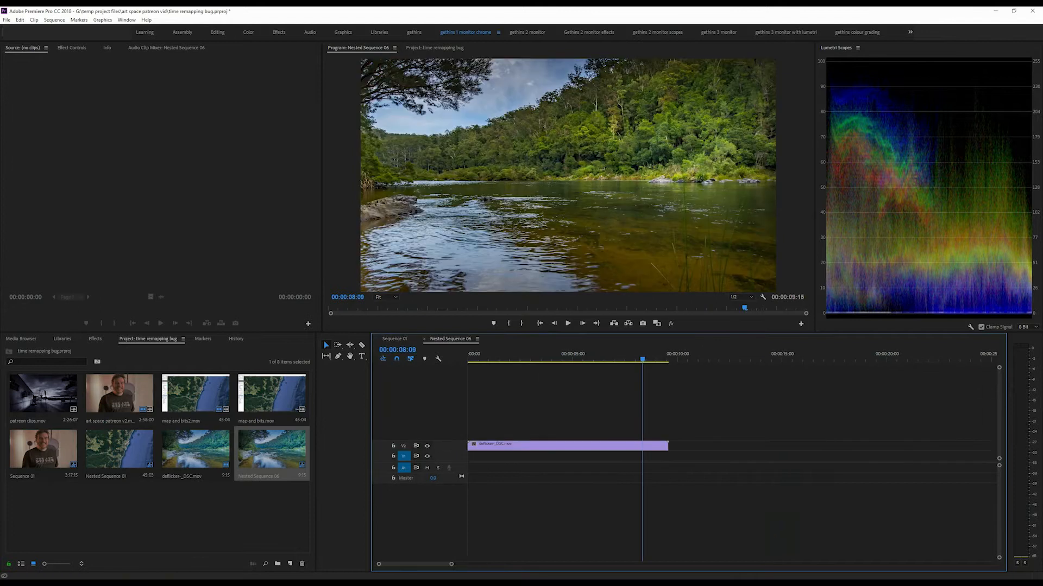
double_click(119, 449)
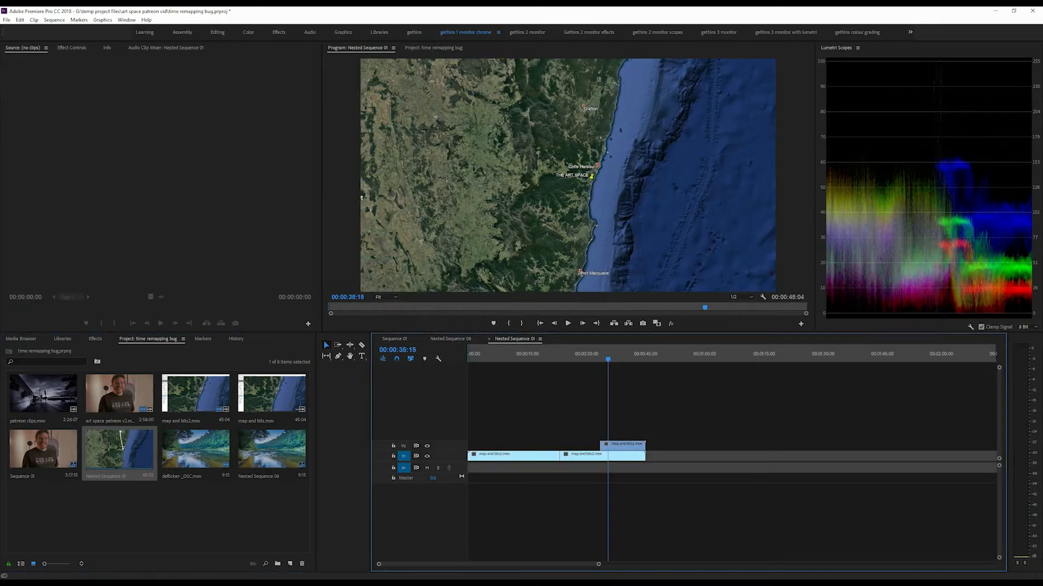
key("ctrl+w")
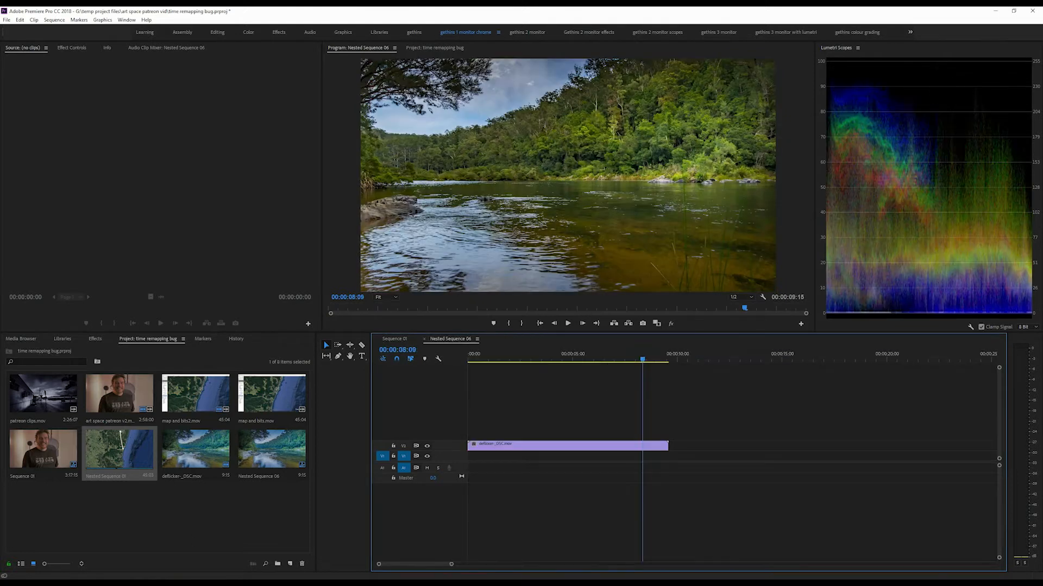
left_click_drag(118, 450, 586, 436)
key("backslash")
key("minus")
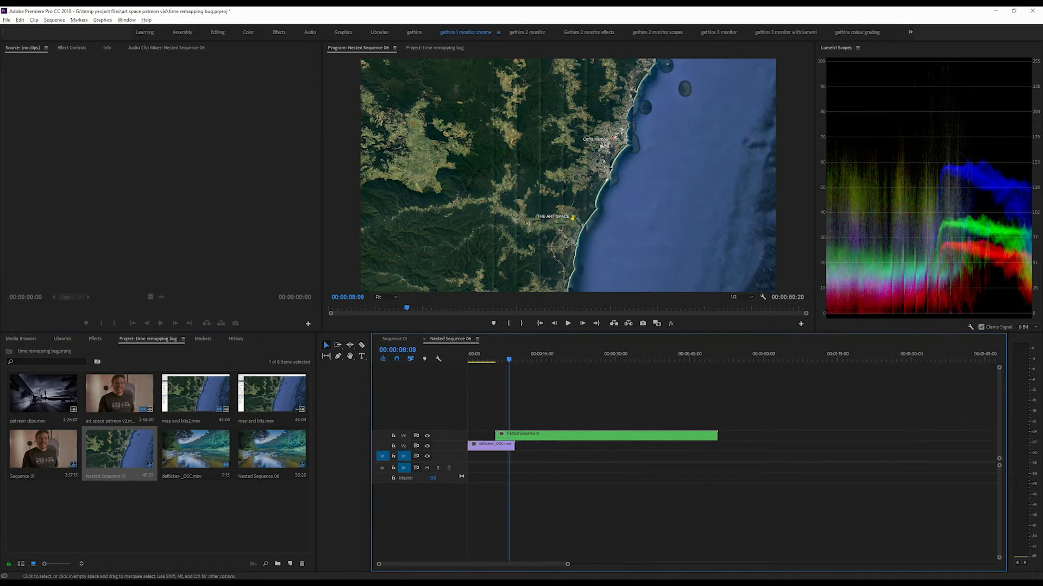
Trim the Nested Sequence 01 clip and position it over about the last 2 seconds of the deflicker_DSC.mov clip.
left_click_drag(498, 436, 674, 436)
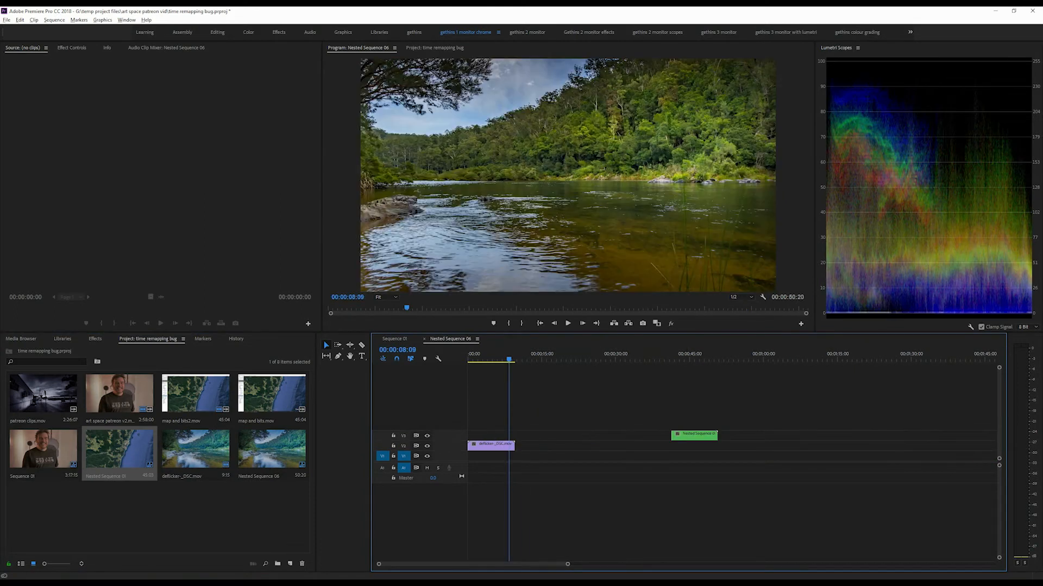
mouse_move(686, 356)
left_mouse_down()
mouse_move(698, 356)
mouse_move(688, 356)
left_mouse_up()
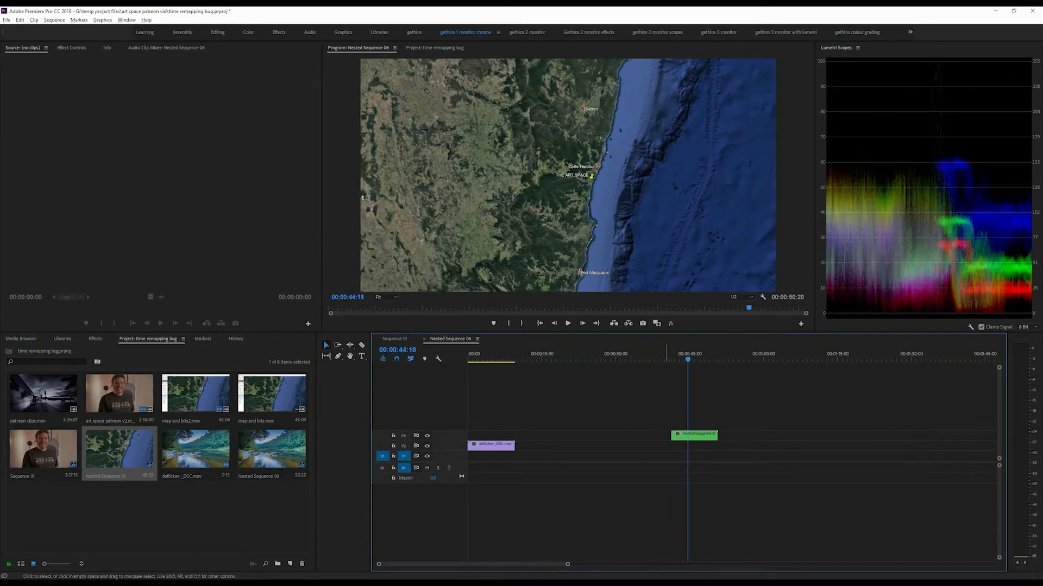
left_click_drag(672, 435, 594, 435)
left_click_drag(617, 356, 663, 355)
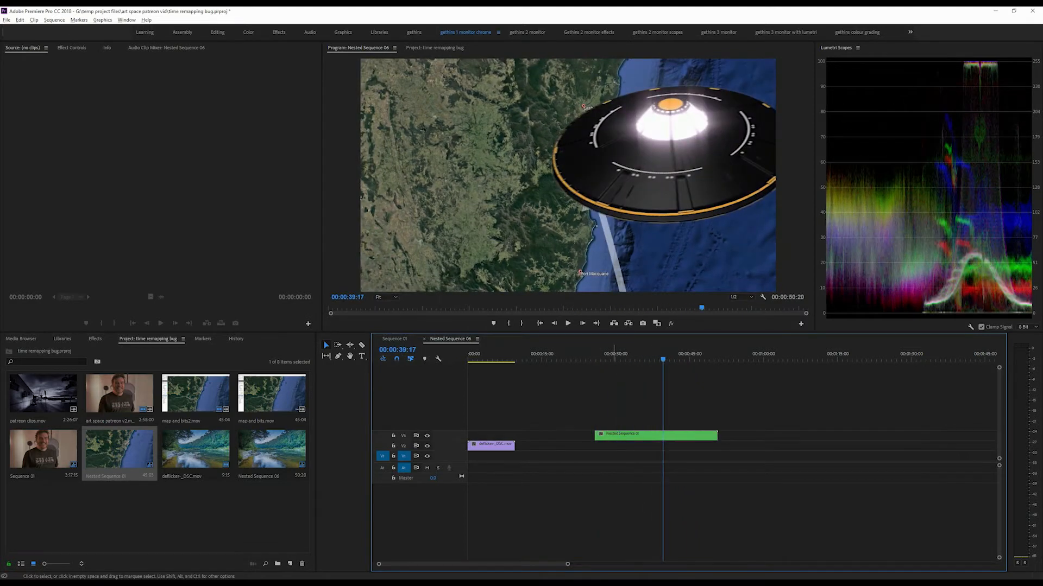
left_click_drag(597, 436, 513, 437)
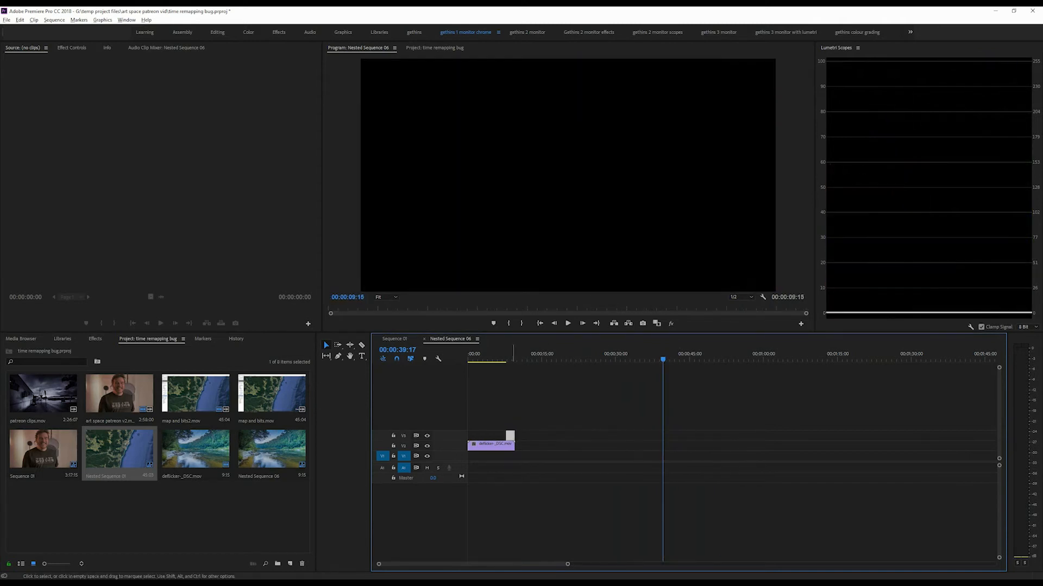
scroll(491, 436, "up", 10)
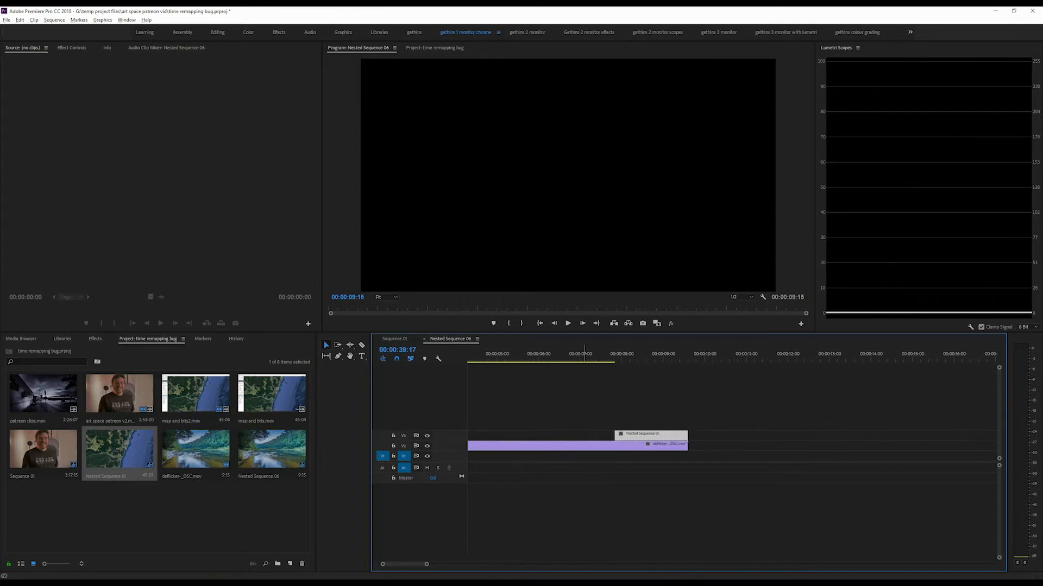
Scrub the end of the nested sequence and play the end of its clip in Sequence 01 to check the added map footage.
left_click(584, 358)
left_click_drag(585, 359, 740, 358)
left_click(394, 338)
key("space")
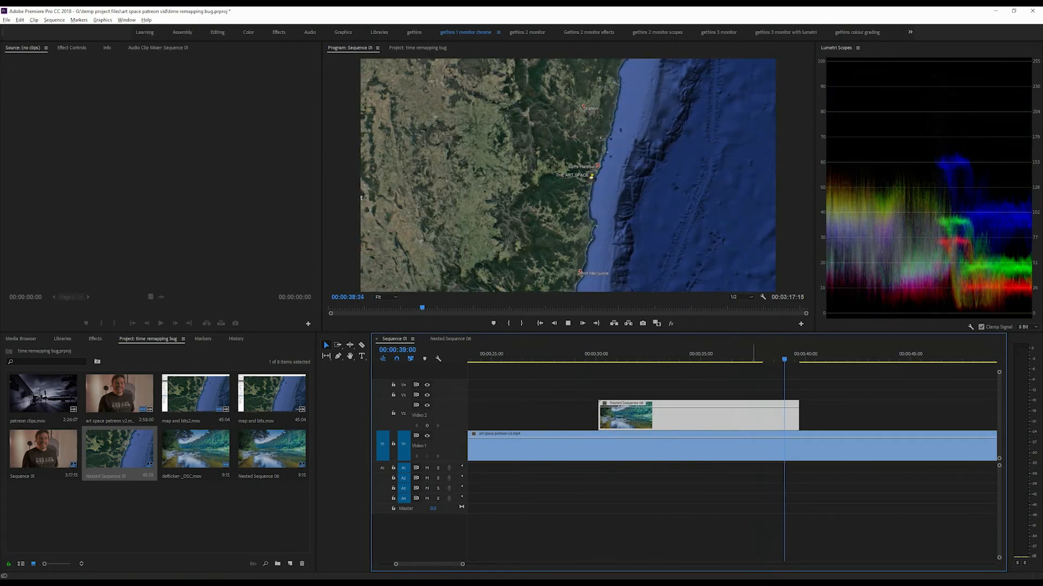
key("space")
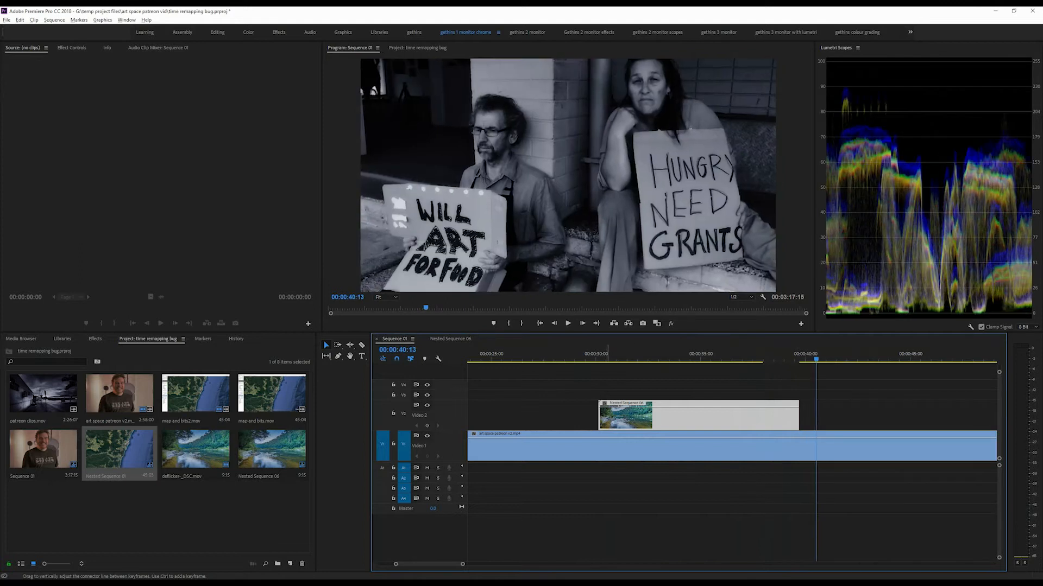
Show the Time Remapping Speed line on the nested clip and raise the speed of the part after the keyframe near its start.
left_click(604, 404)
mouse_move(638, 428)
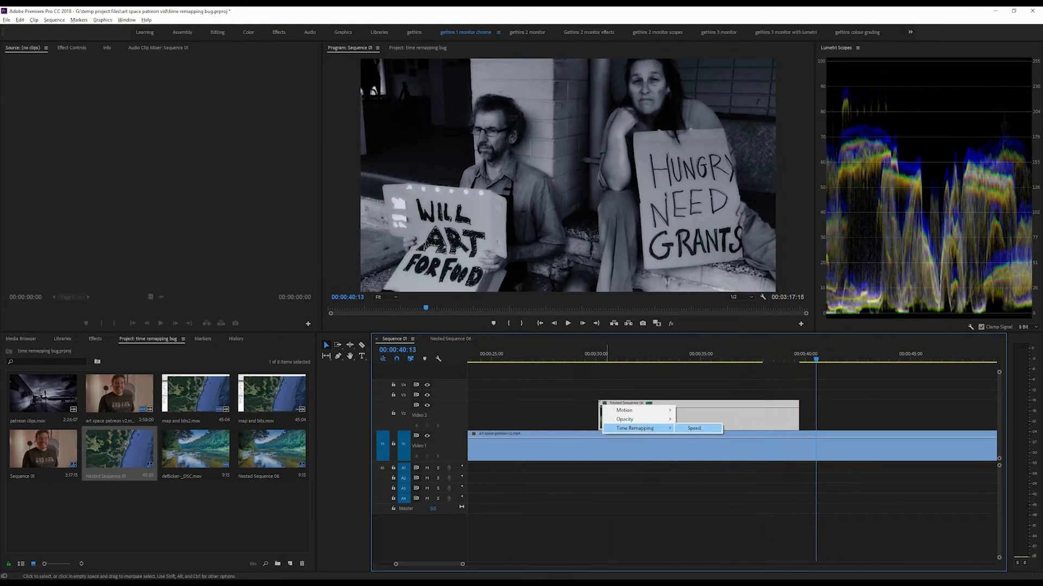
left_click(700, 429)
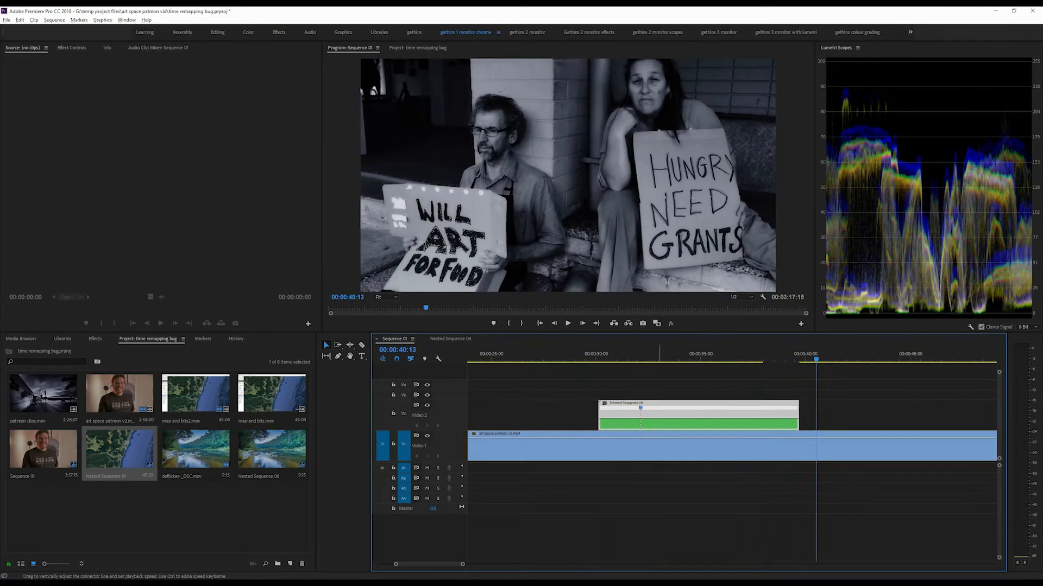
left_click_drag(668, 418, 668, 415)
left_click_drag(741, 411, 740, 409)
Examine the frames around the speed keyframe and through the sped-up end of the nested clip.
left_click_drag(641, 356, 648, 356)
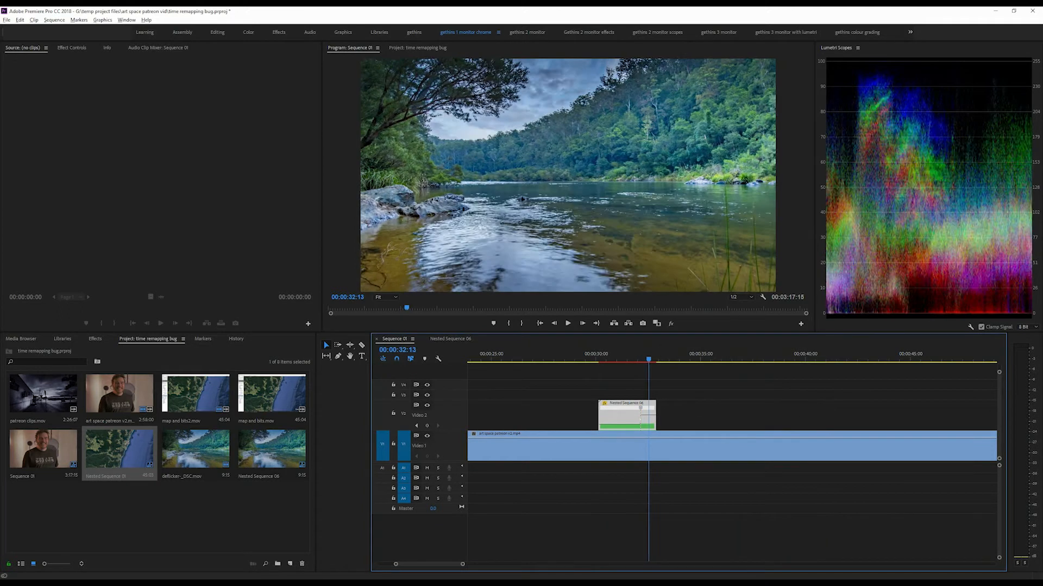
key("Right")
key("Right")
key("Right")
key("Right")
key("Right")
key("Left")
key("Right")
key("Right")
key("Right")
key("Right")
key("Right")
key("Right")
key("Right")
left_click_drag(644, 356, 648, 356)
Move the time-remapped nested clip about 3 seconds later on Video 2 and check its last frames.
left_click_drag(635, 405, 700, 405)
left_click_drag(700, 356, 722, 356)
key("Left")
key("Left")
key("Left")
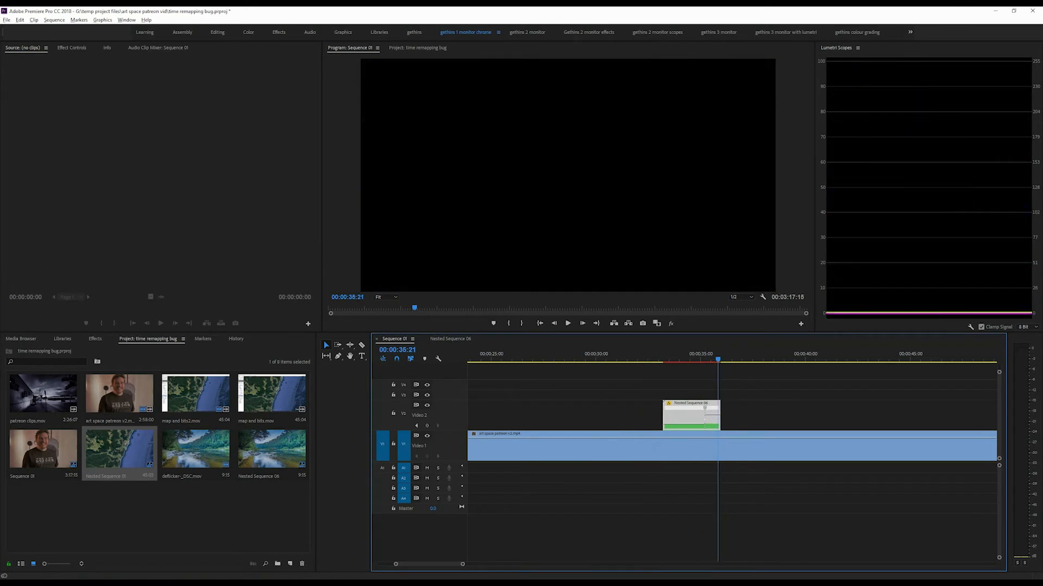
Examine the frames between the speed keyframe and the end of the nested clip one by one.
scroll(700, 426, "up", 3)
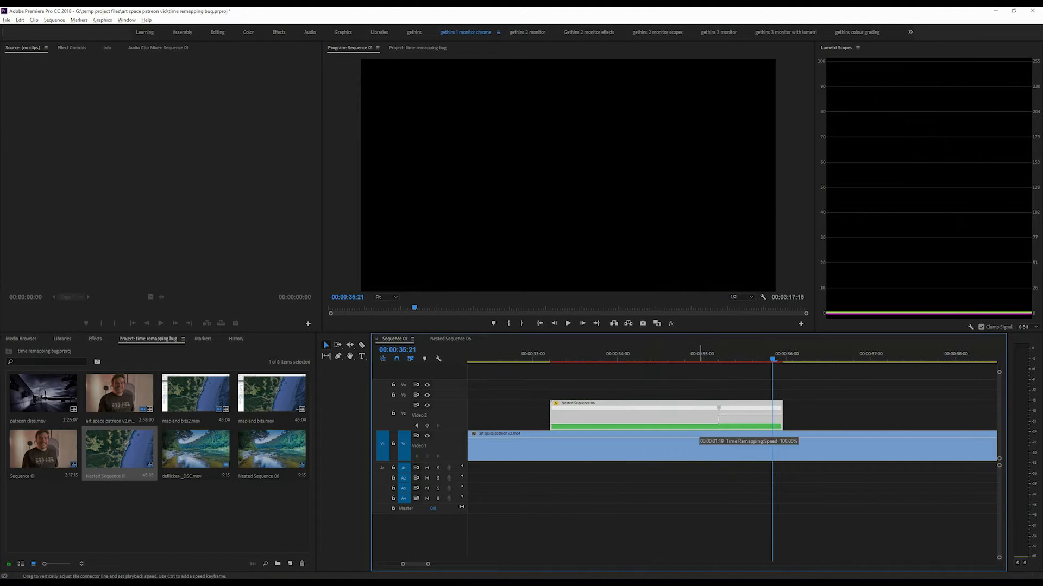
key("Left")
key("Left")
key("Left")
key("Left")
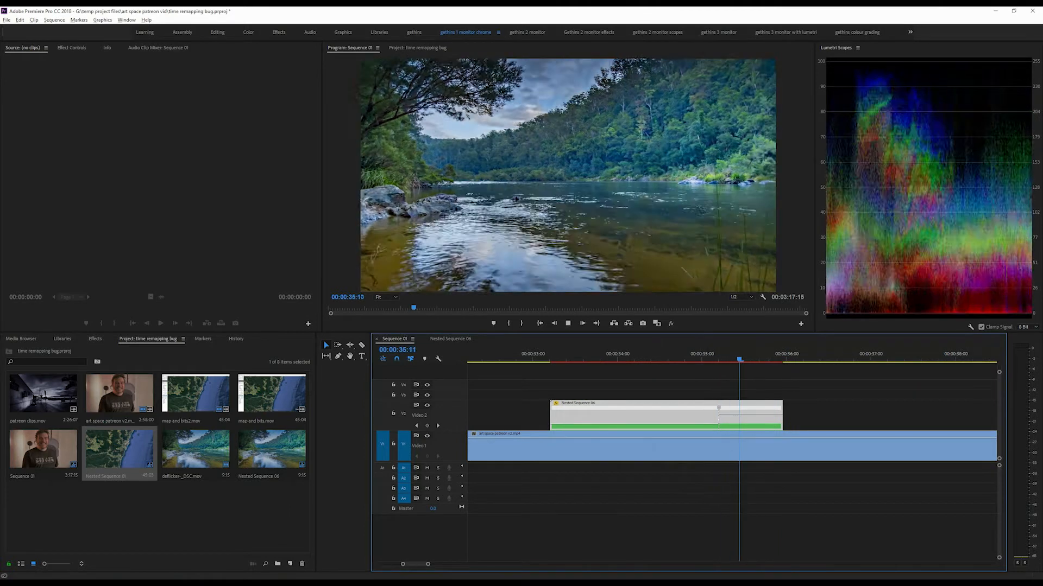
key("Right")
key("Right")
key("Right")
key("Right")
key("Right")
key("Right")
key("Right")
key("Right")
key("Right")
key("Right")
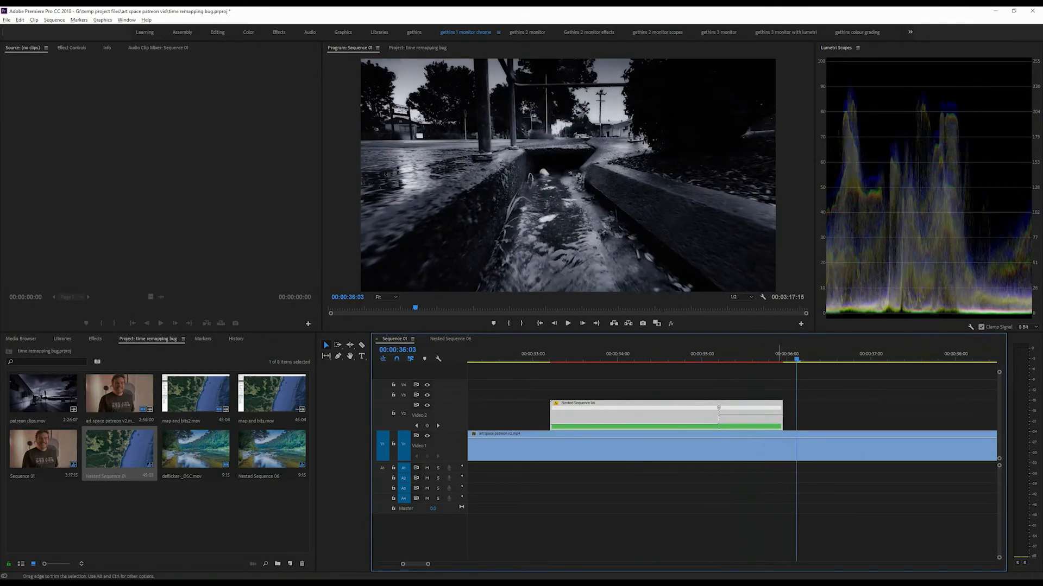
Extend the end of the time-remapped nested clip to about 00:00:38:00 and check the frames after the speed keyframe.
left_click_drag(782, 418, 922, 418)
scroll(738, 420, "down", 3)
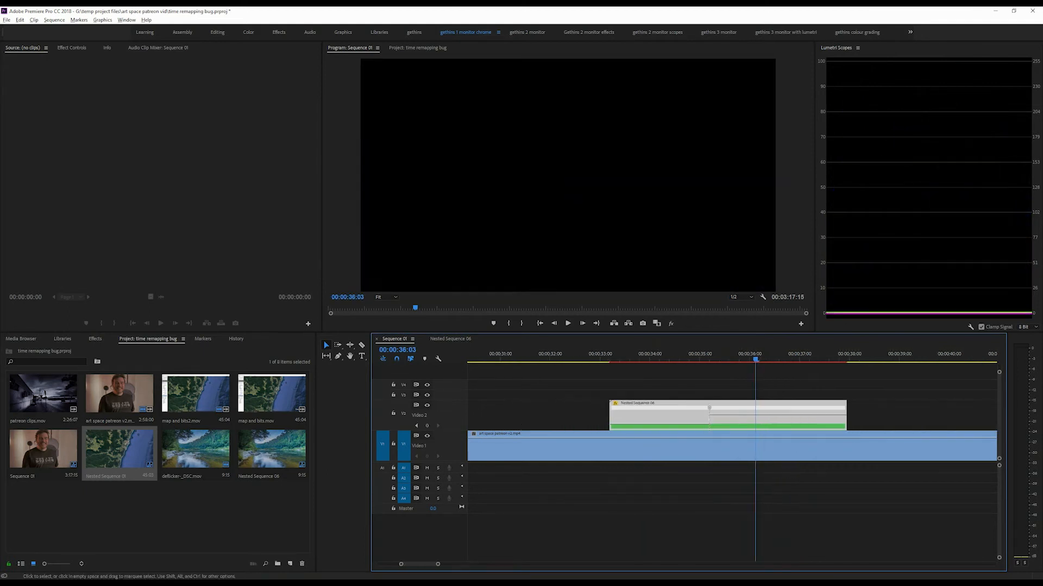
key("Left")
key("Left")
key("Left")
key("Left")
key("Left")
key("Left")
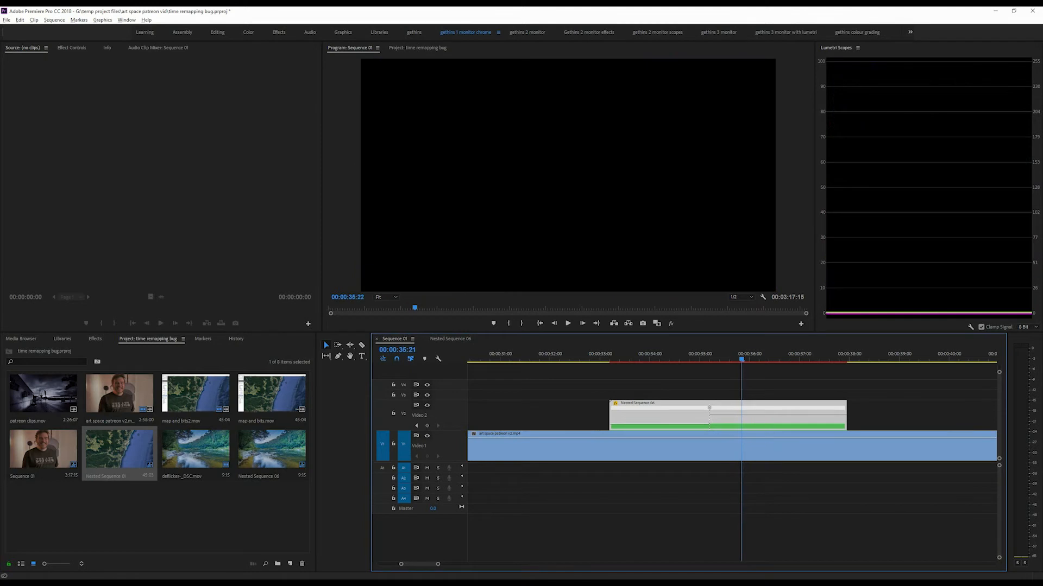
key("Right")
key("Right")
key("minus")
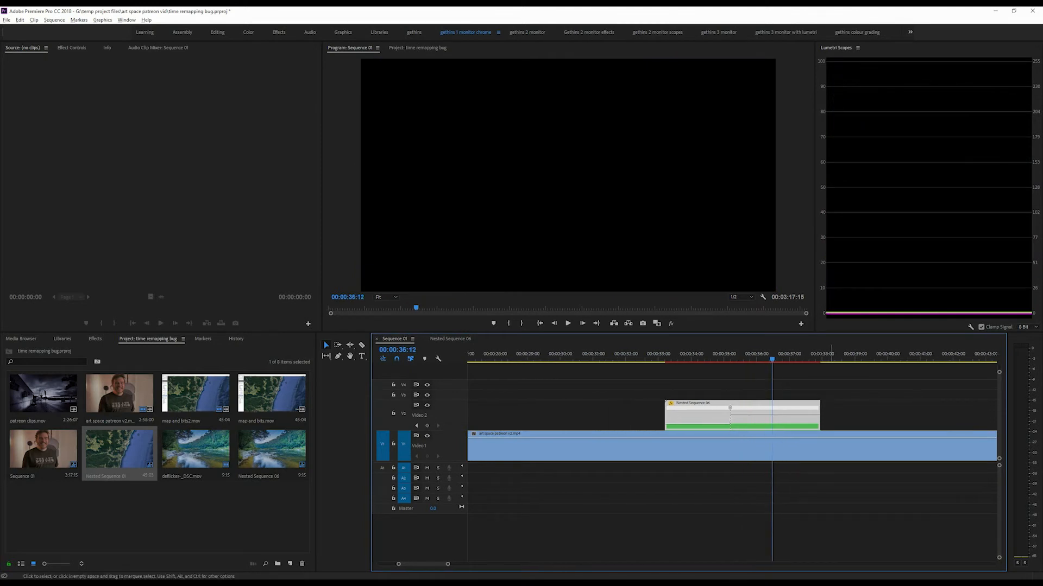
Extend the nested clip's end further to about 00:00:40:00 and check the frames after the speed keyframe.
left_click_drag(819, 416, 889, 415)
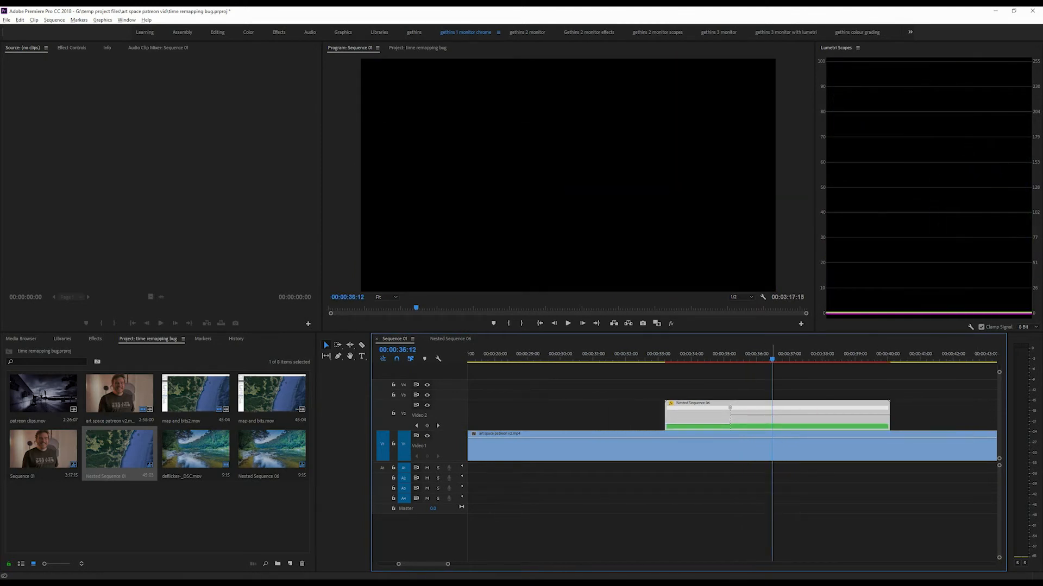
left_click_drag(737, 354, 748, 354)
key("Right")
key("Right")
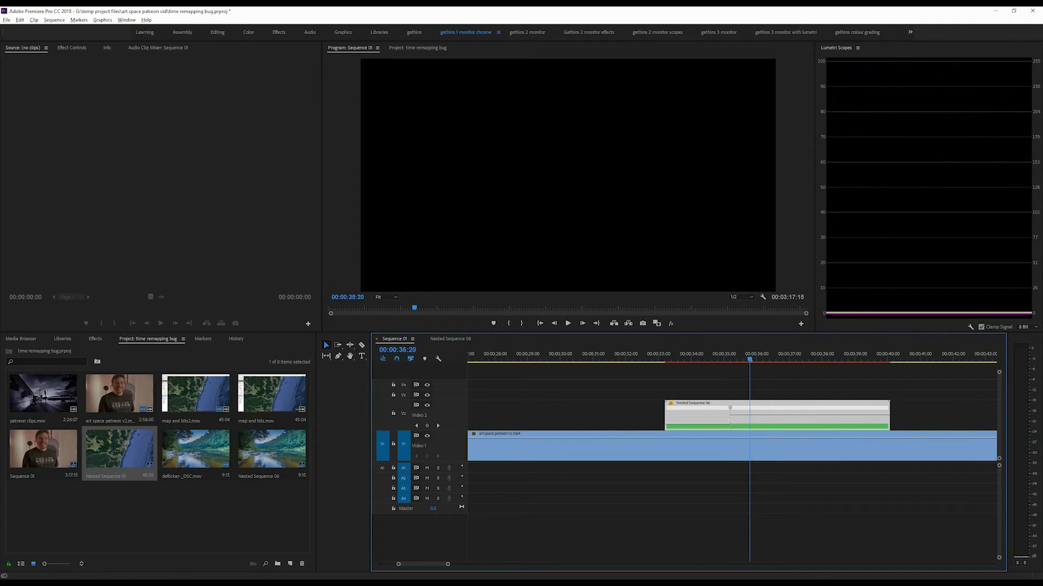
Open the nested sequence, target the deflicker clip's track, and mark in and out points at the sequence's start and end.
double_click(709, 417)
left_click_drag(610, 354, 467, 354)
scroll(506, 380, "down", 5)
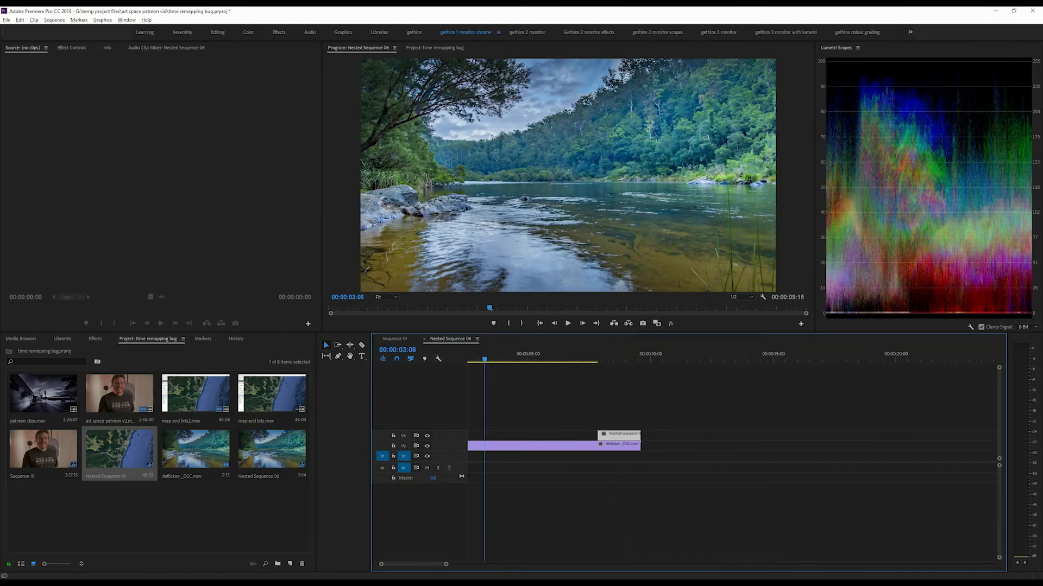
left_click(403, 446)
key("Home")
key("i")
key("End")
key("o")
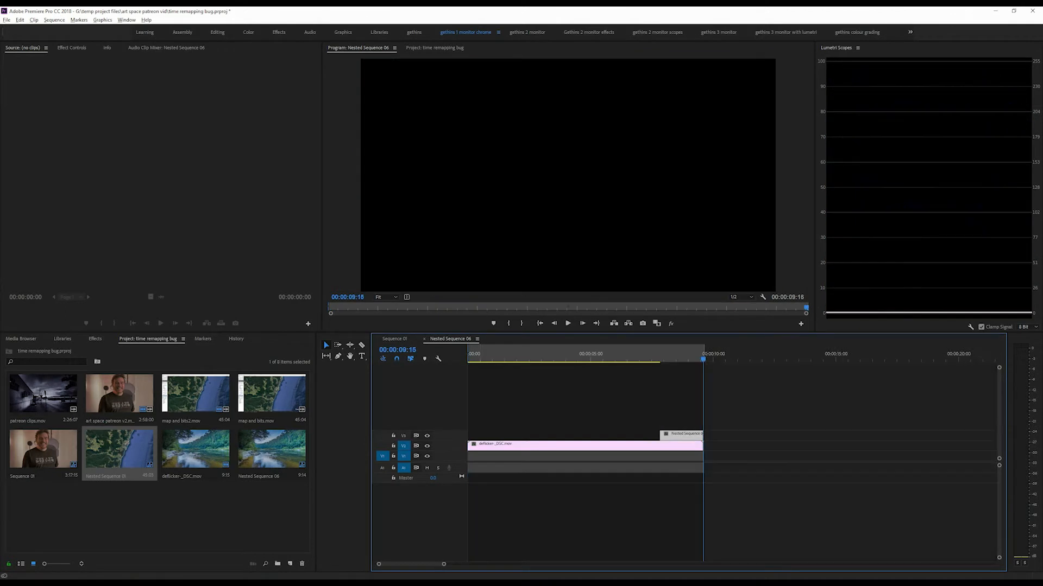
Return to Sequence 01, try to extend the nested clip's end past 00:00:40:00, and play its sped-up section.
left_click(394, 339)
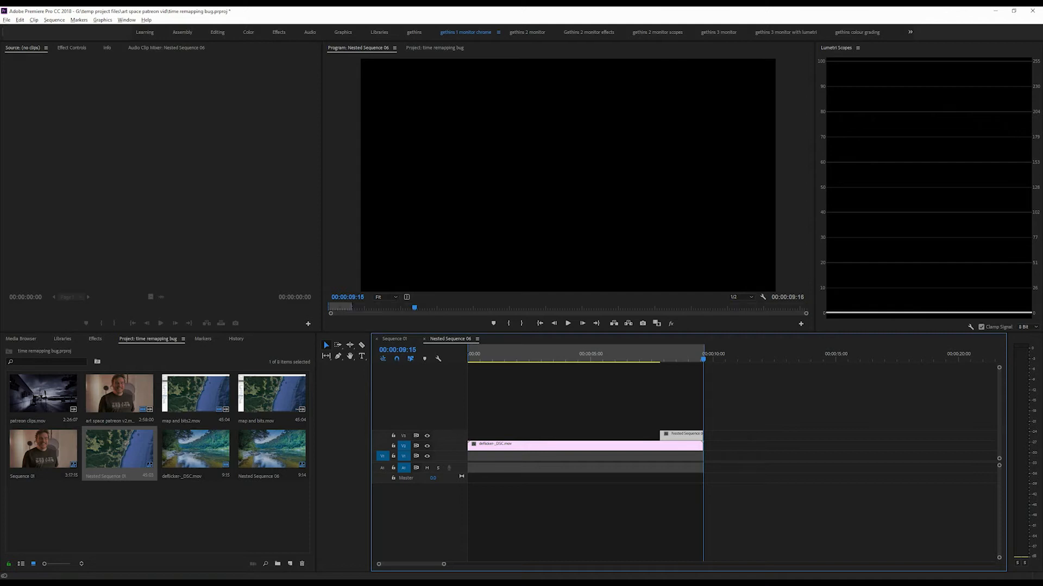
left_click_drag(890, 416, 913, 416)
key("space")
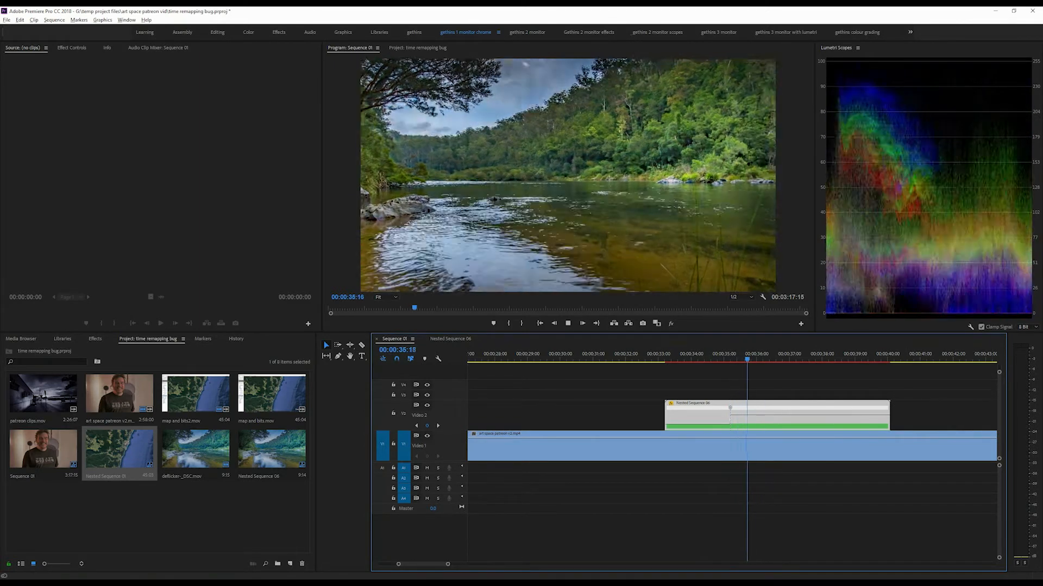
key("space")
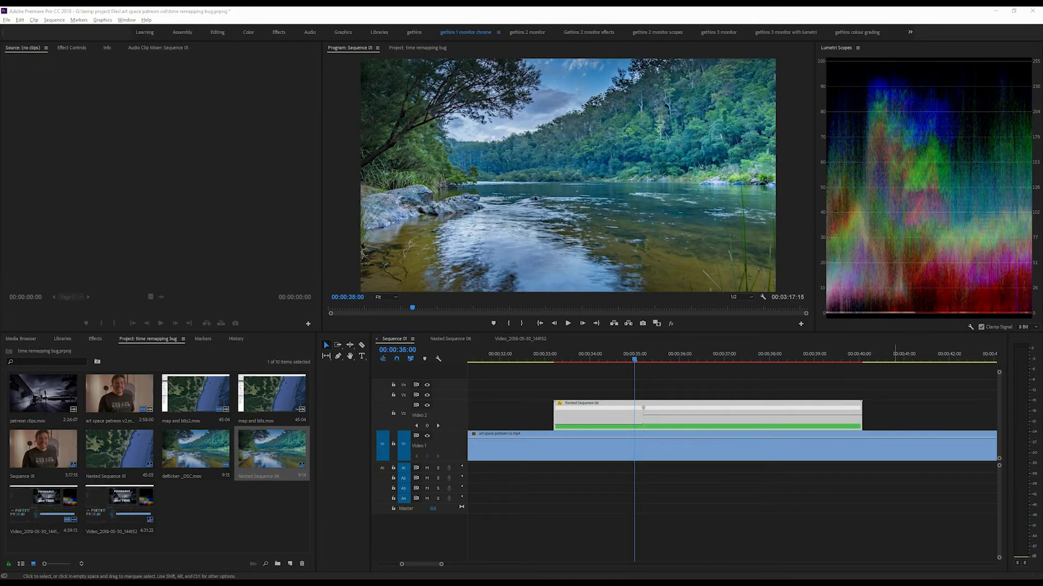
Scrub from the speed keyframe through the extended part of the nested clip to examine the frames beyond its content.
left_click_drag(635, 356, 670, 356)
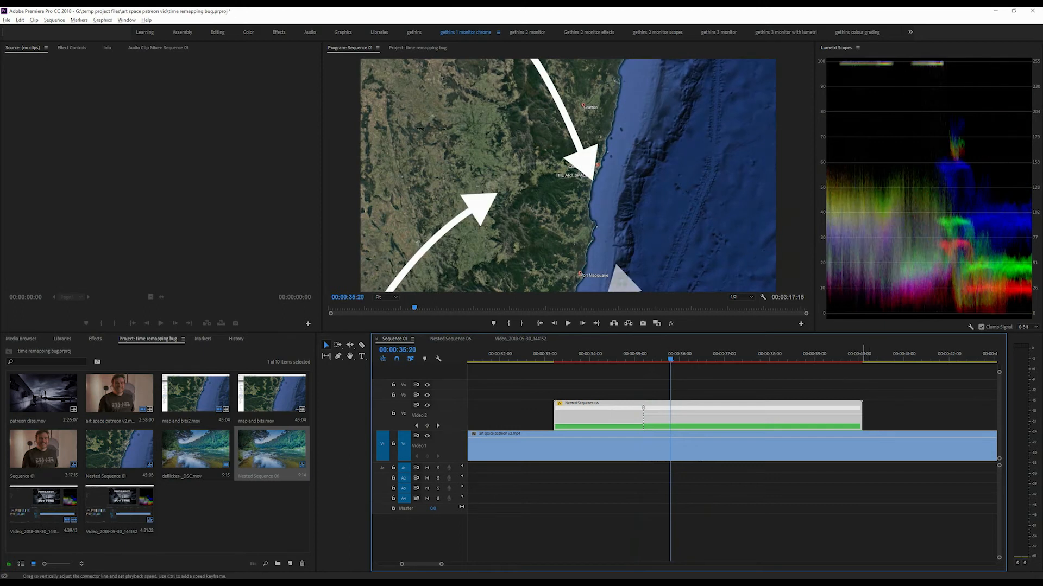
left_click_drag(863, 417, 681, 416)
left_click_drag(673, 355, 806, 356)
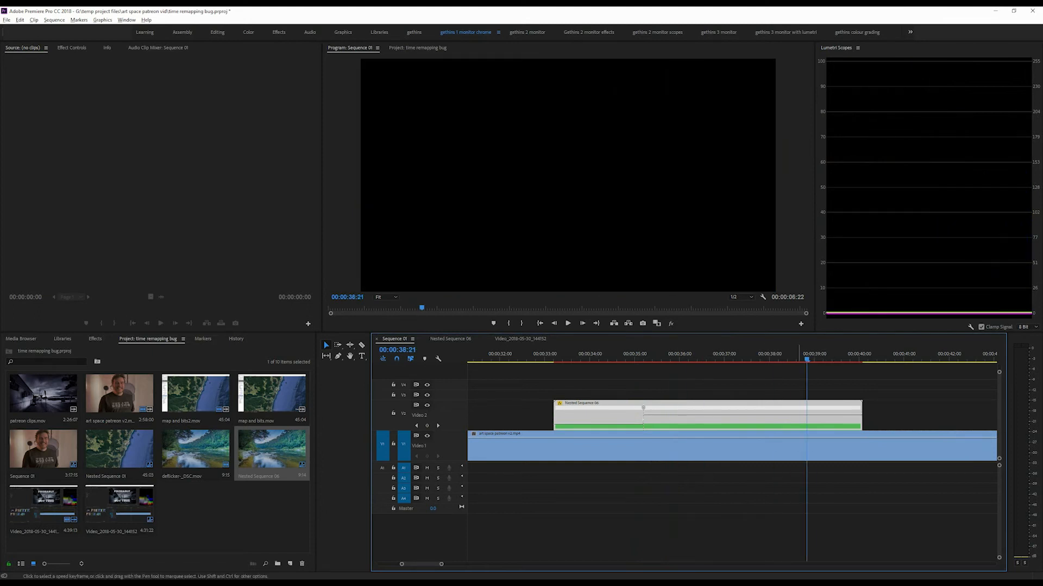
Delete the nested clip from Video 2, and undo back to its longer version without the speed keyframe.
mouse_move(668, 355)
left_mouse_down()
mouse_move(691, 356)
mouse_move(681, 356)
left_mouse_up()
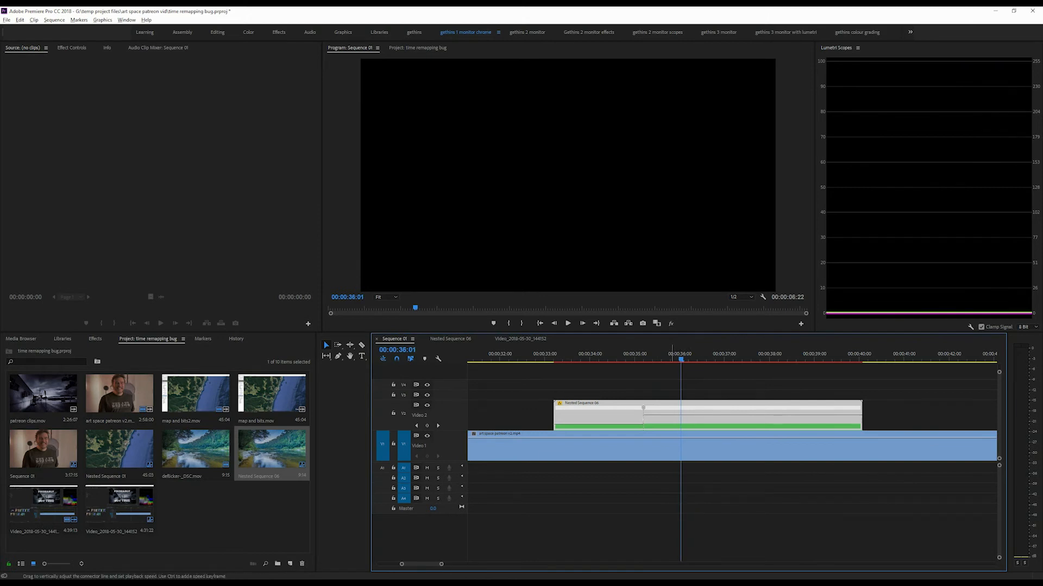
key("Delete")
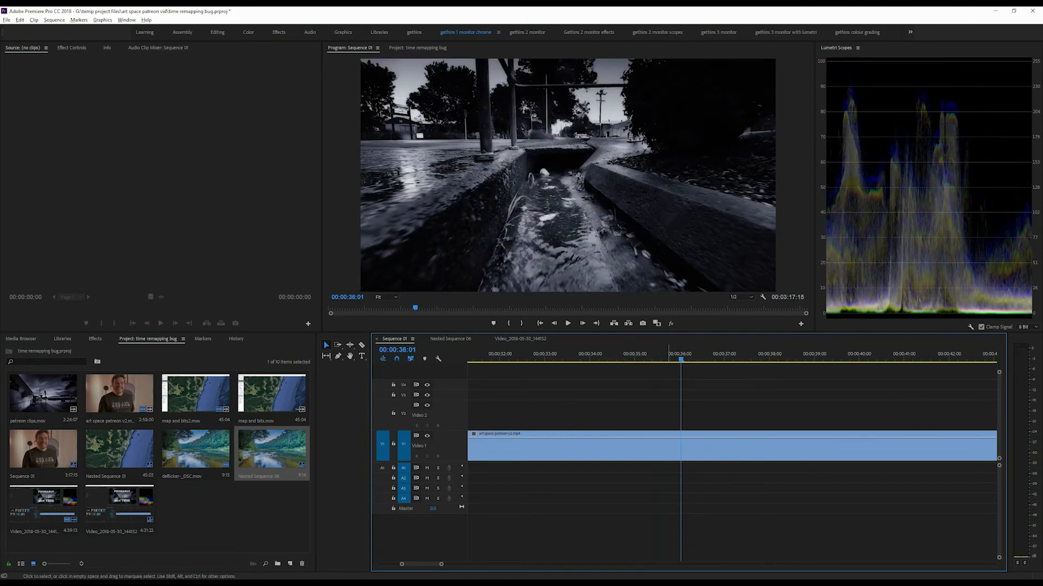
key("ctrl+z")
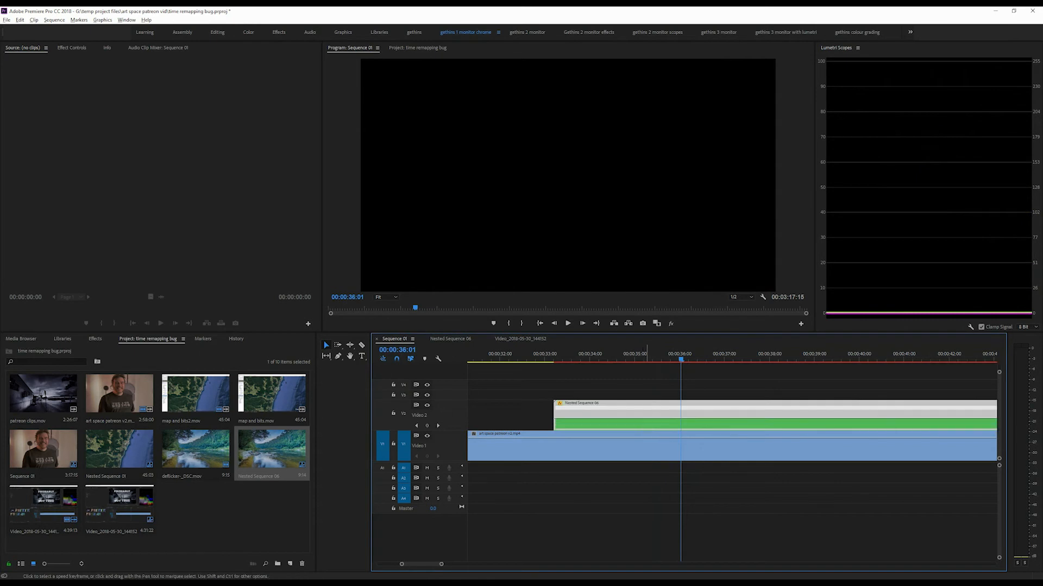
Examine the full length of the overextended nested clip in the timeline and check the speed on its time remapping line.
key("minus")
key("minus")
key("minus")
key("minus")
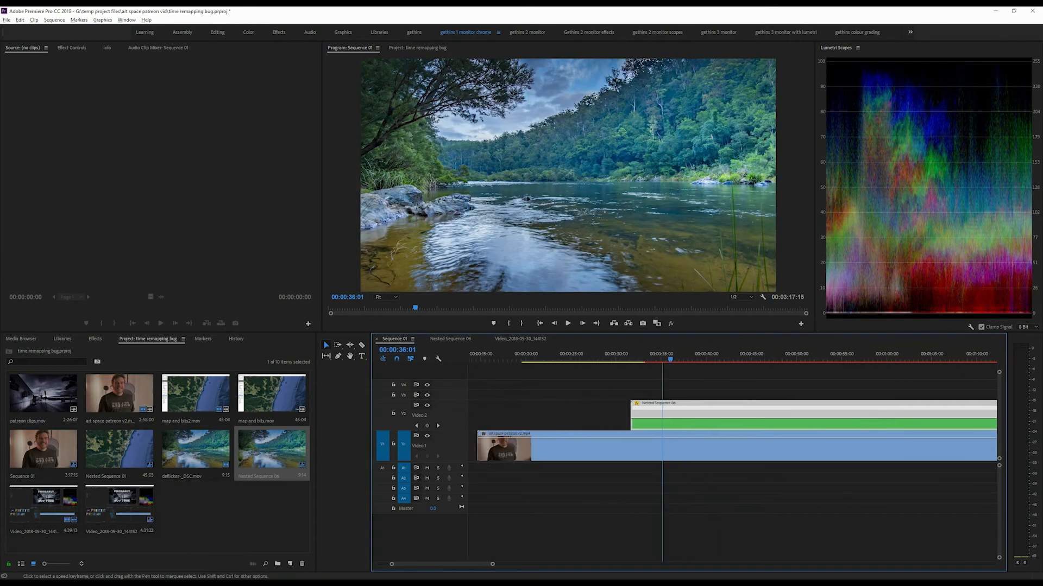
key("equal")
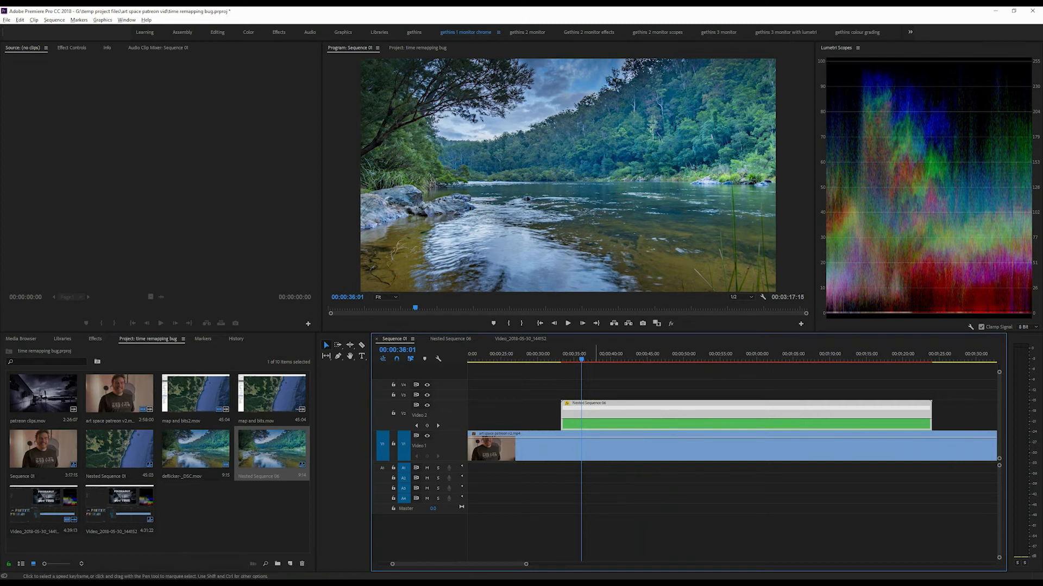
mouse_move(566, 354)
left_mouse_down()
mouse_move(928, 354)
mouse_move(570, 354)
left_mouse_up()
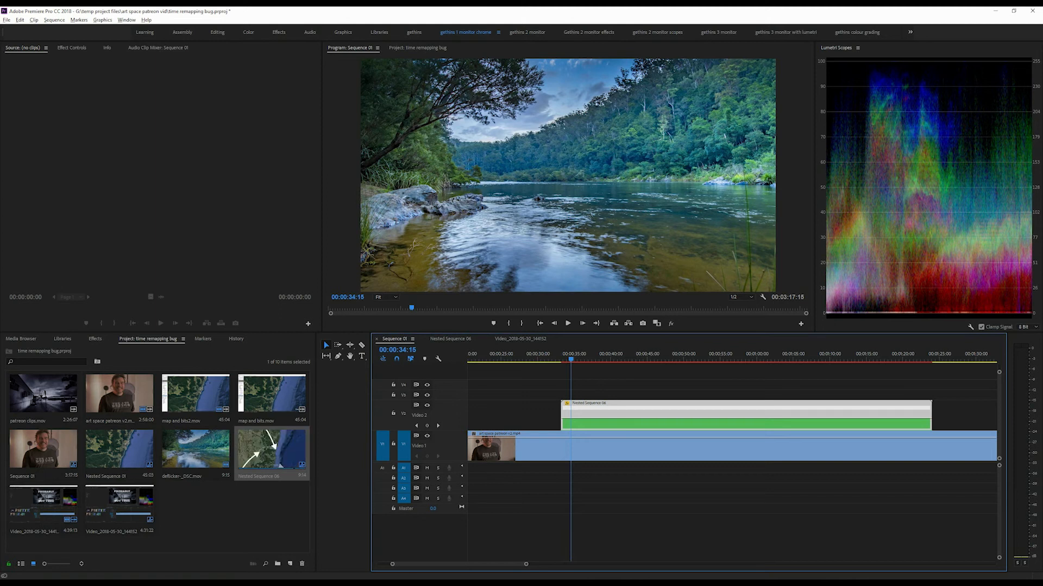
left_click(607, 419, "ctrl")
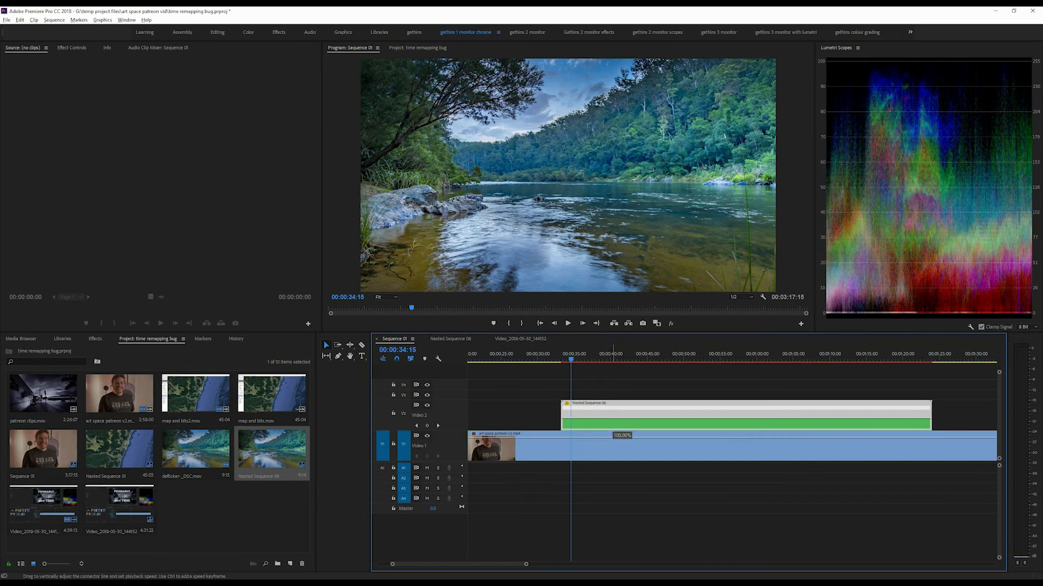
left_click_drag(613, 420, 614, 420)
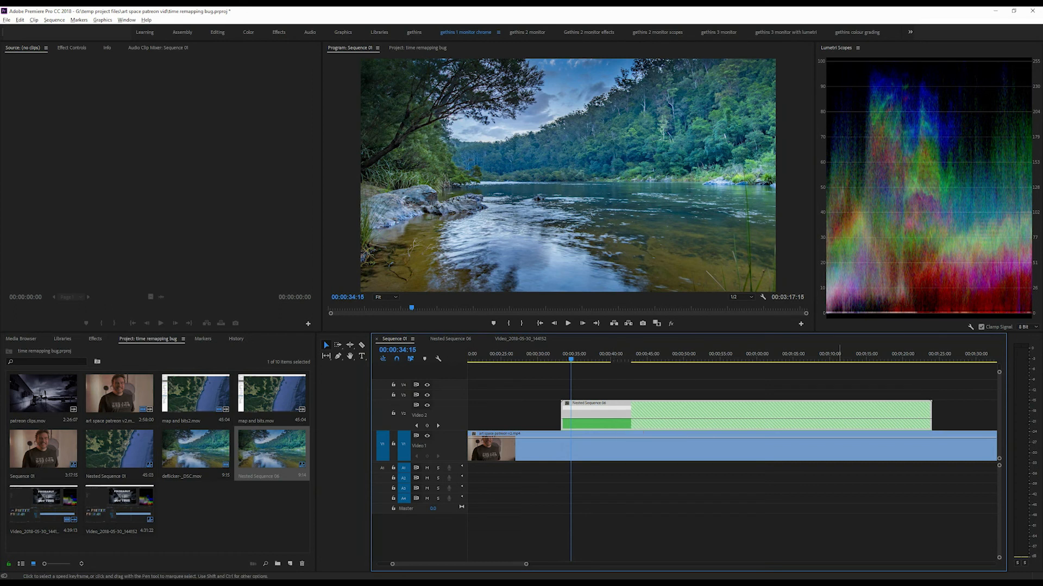
Trim the nested clip's end back to about 00:00:42:15 and play it in Sequence 01.
left_click_drag(932, 416, 592, 417)
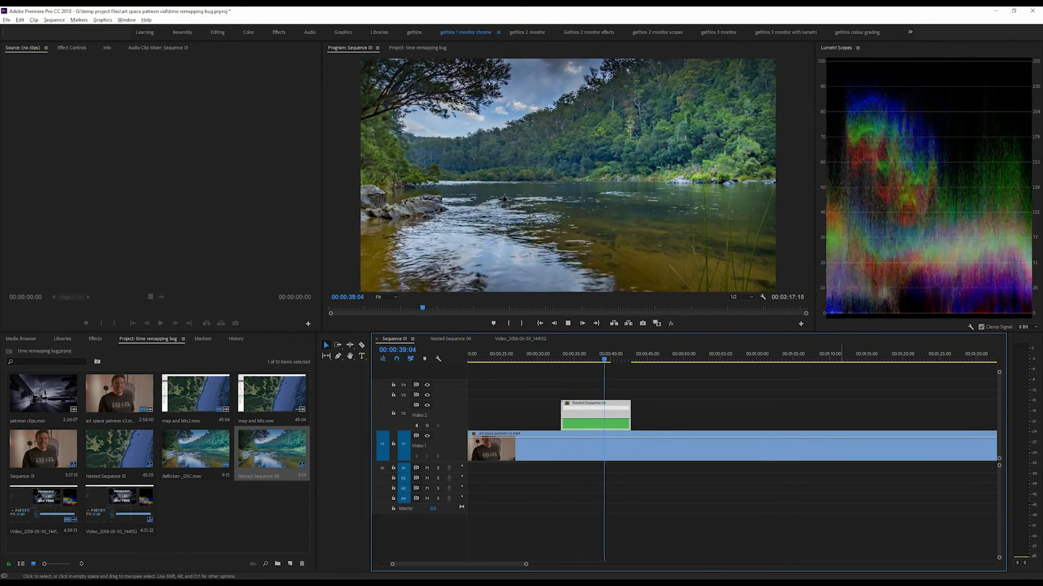
key("space")
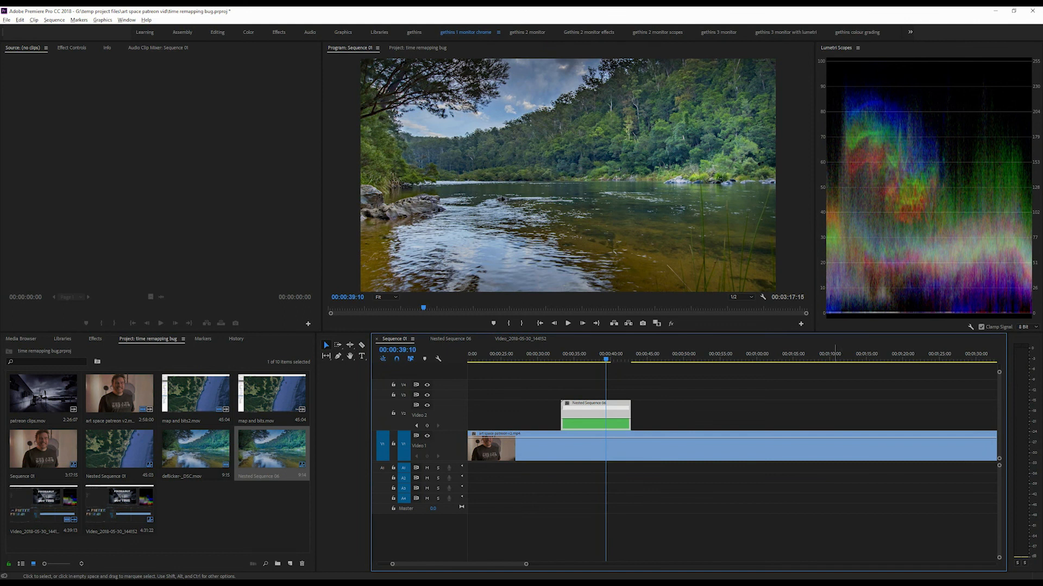